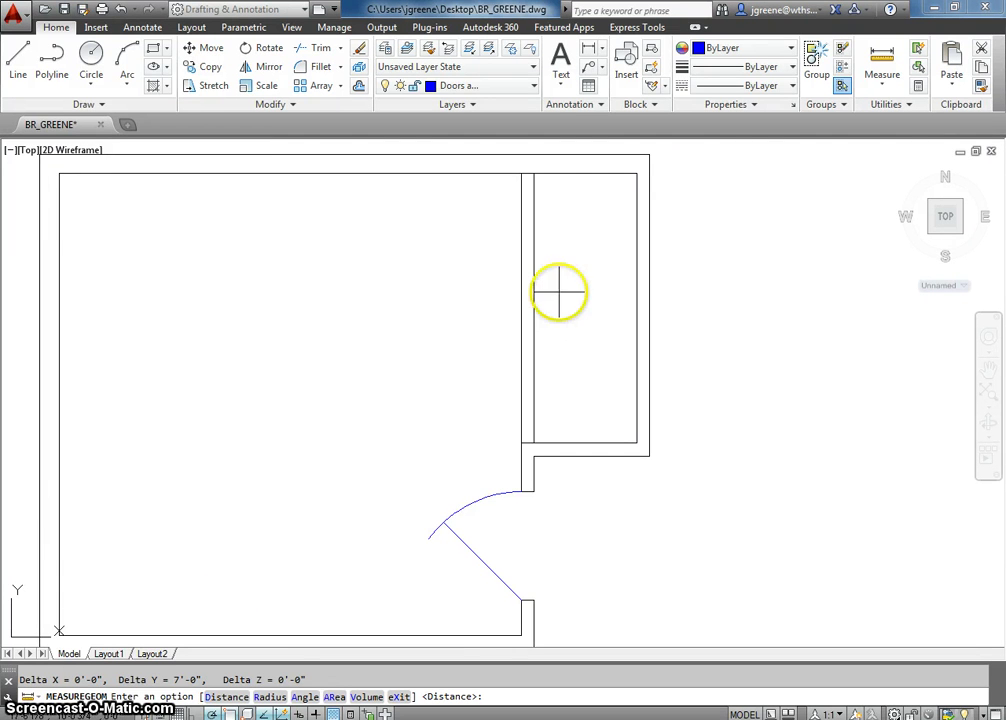
Measure the closet wall's length from its lower corner to its top corner
middle_drag(557, 296, 558, 341)
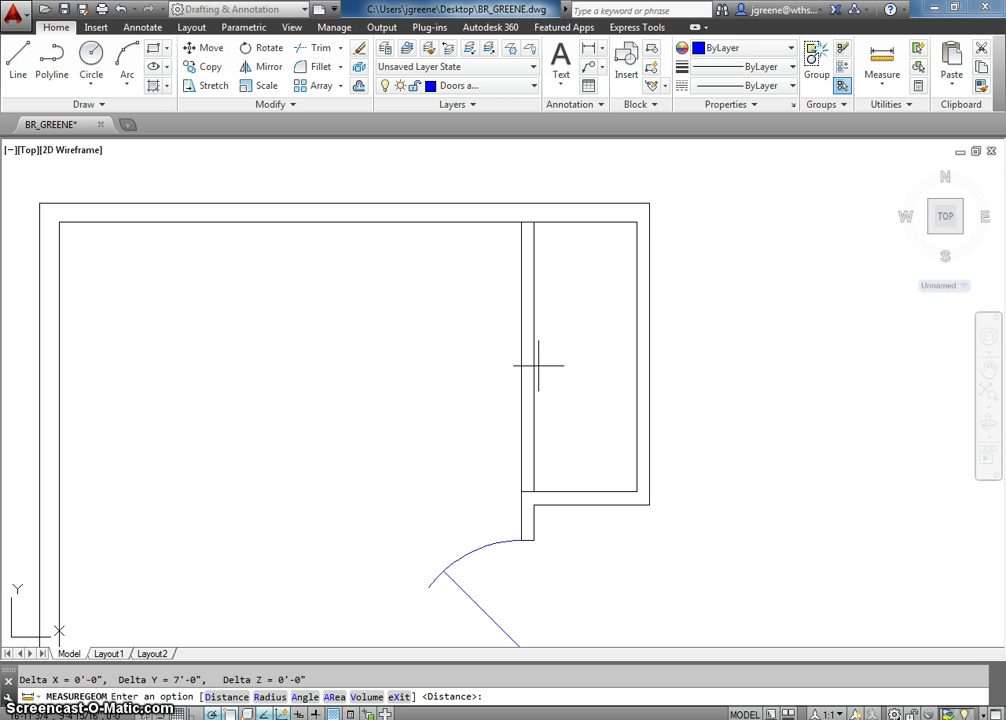
key(Escape)
key(Return)
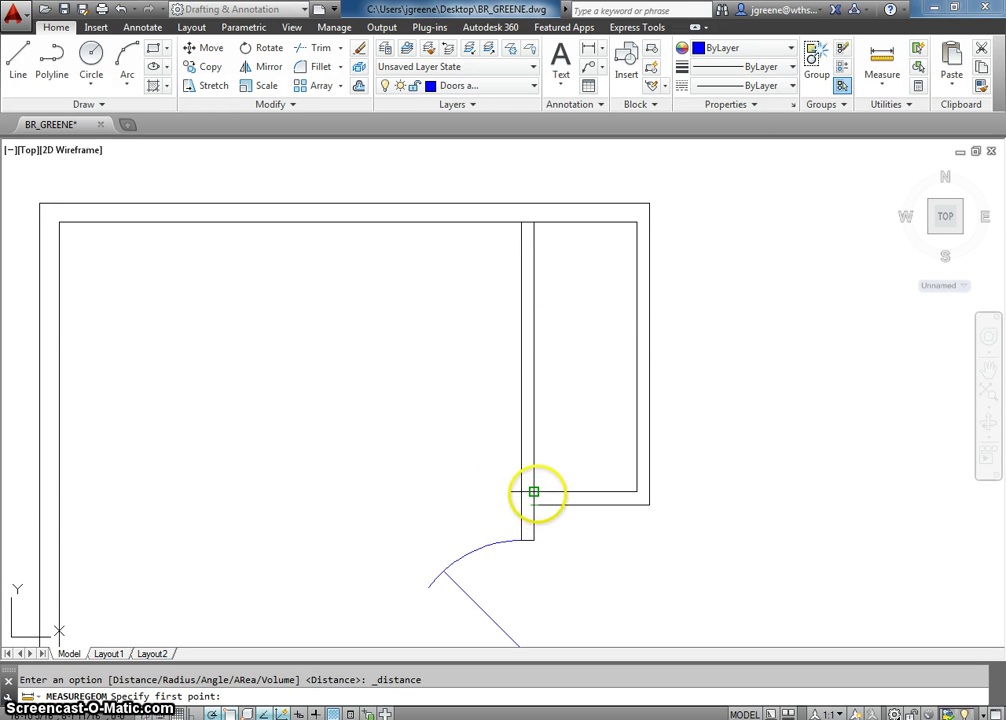
click(534, 505)
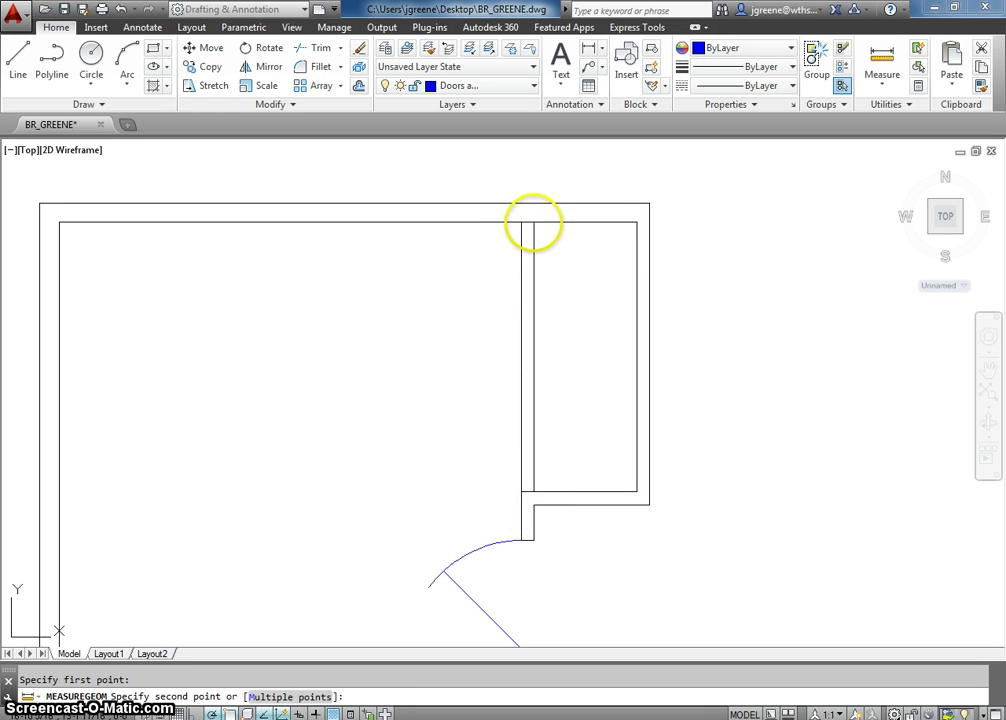
click(534, 221)
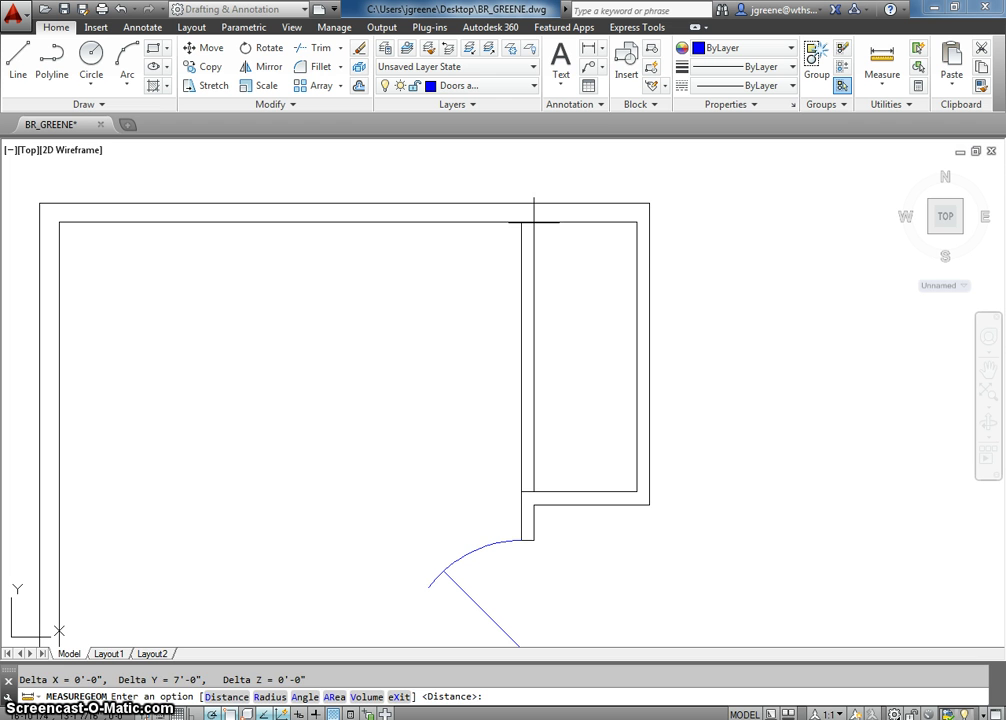
key(Escape)
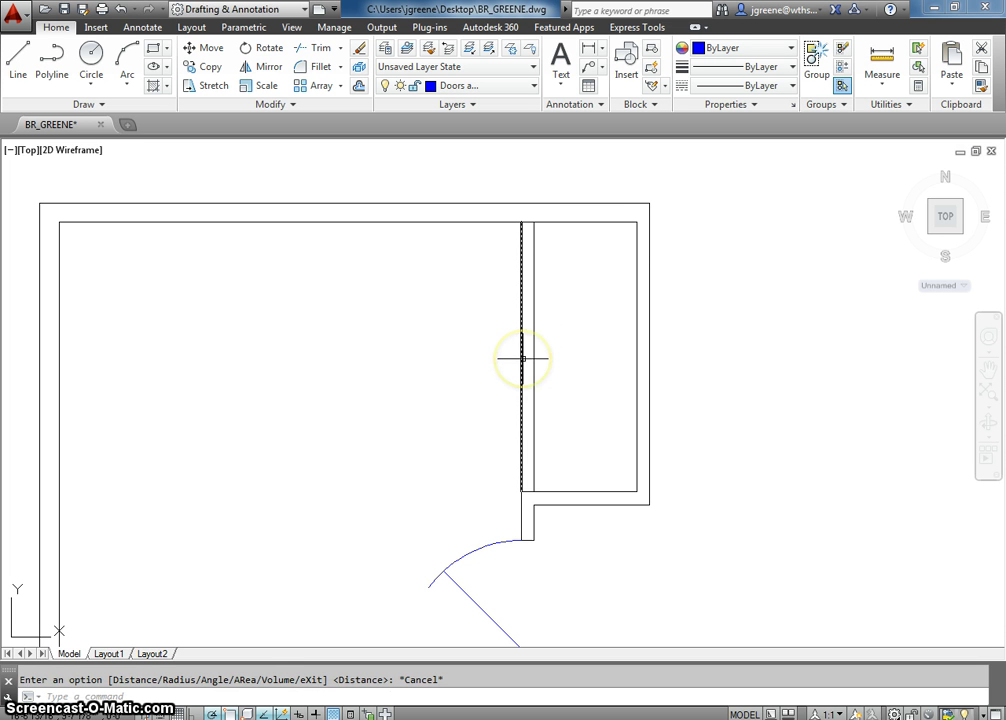
Offset the bottom and top closet wall lines 6" inward as guide lines
text(offset)
key(Return)
text(6")
key(Return)
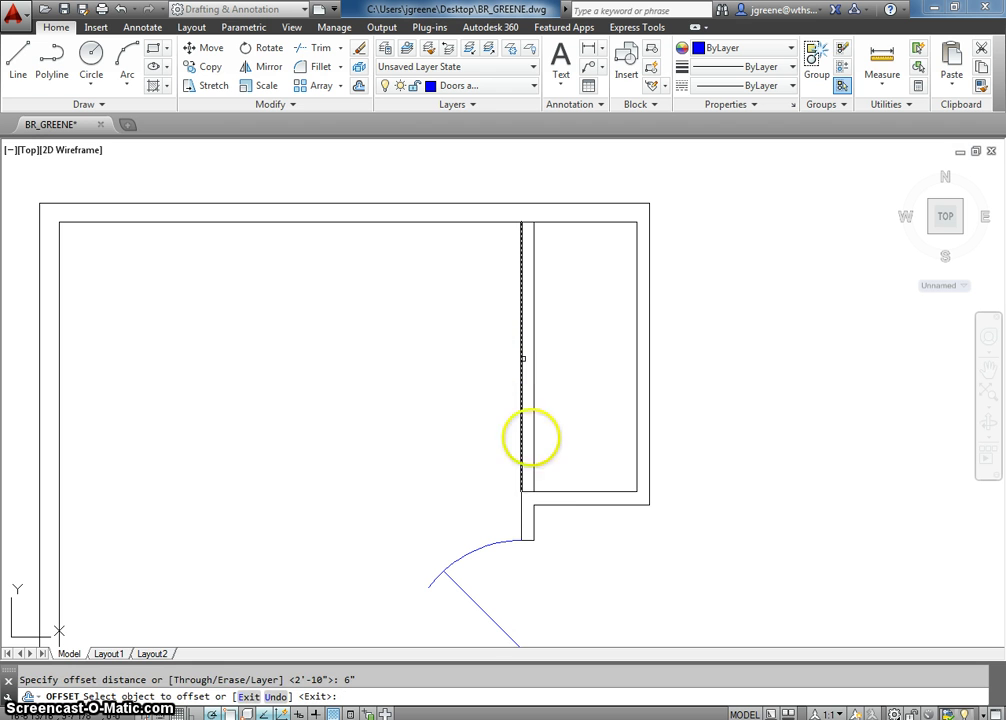
click(541, 491)
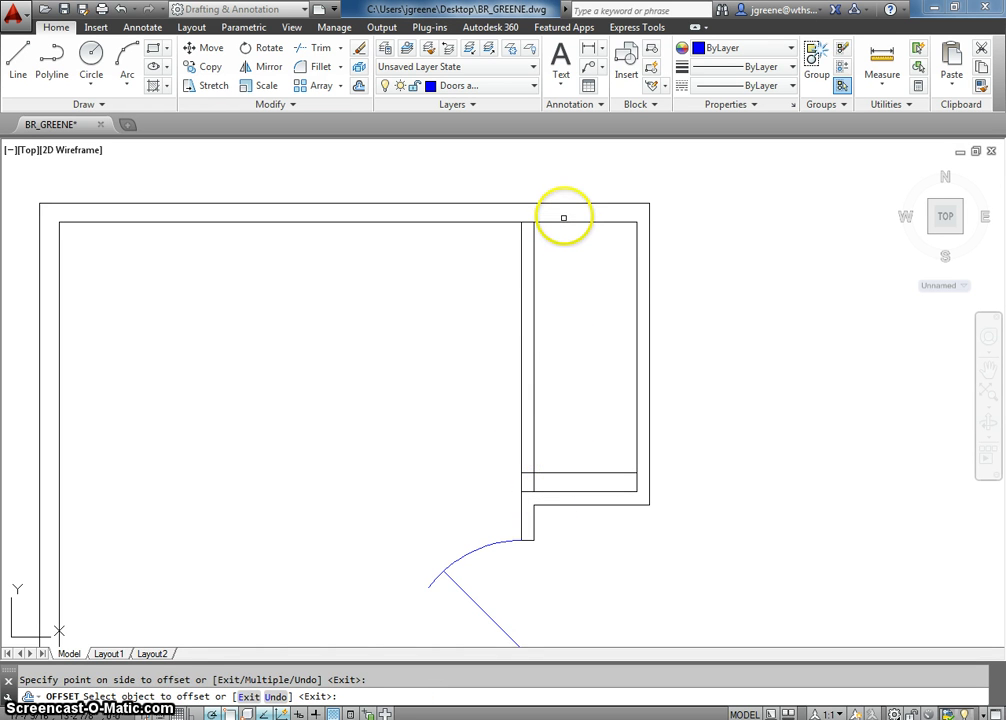
click(565, 221)
click(558, 288)
key(Escape)
text(trim)
key(Return)
key(Return)
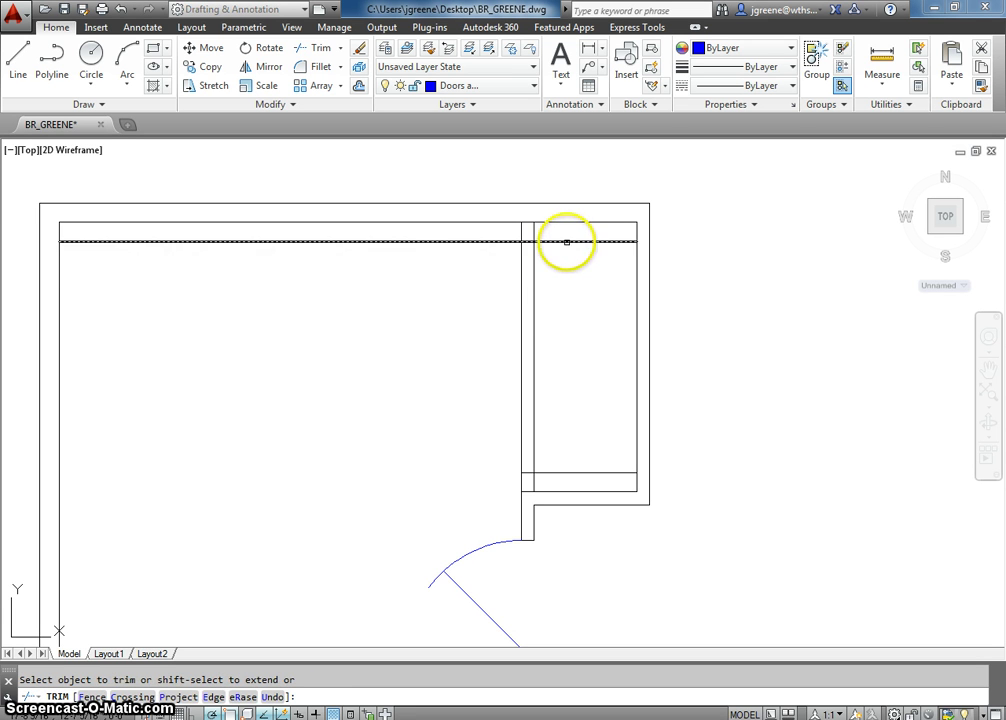
Trim away the two guide lines and the closet wall section between them
click(485, 241)
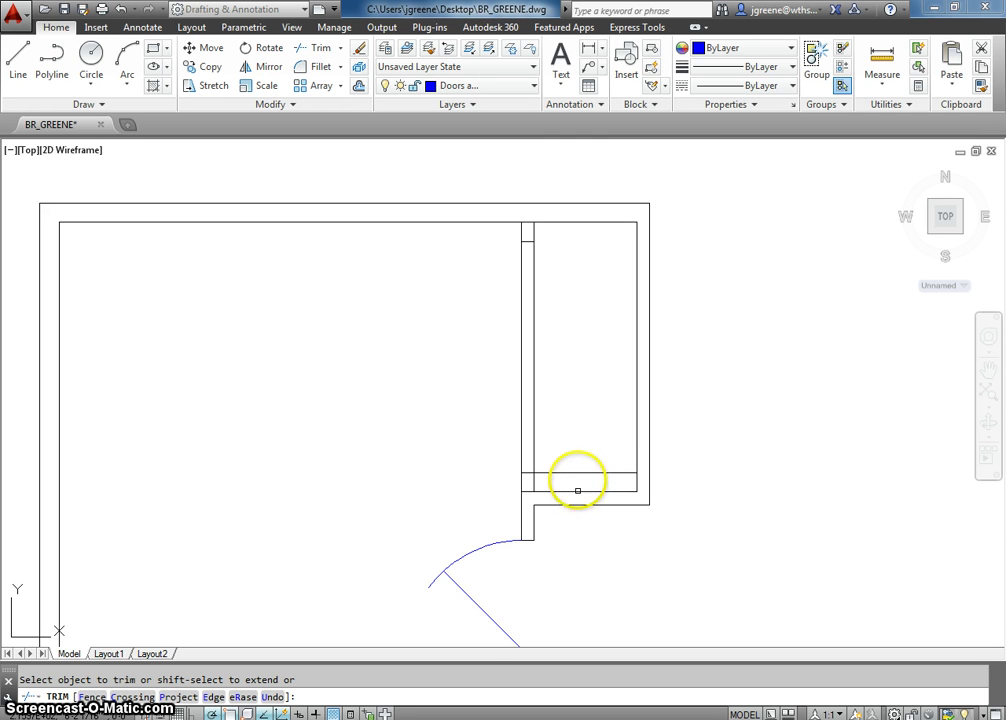
click(578, 474)
click(547, 358)
click(513, 350)
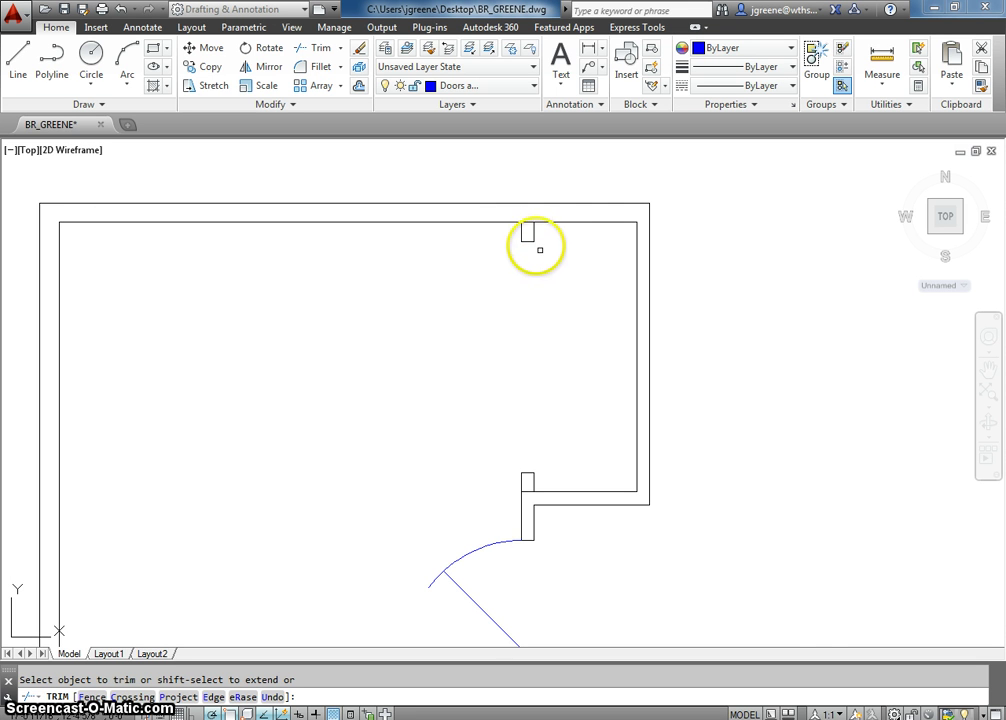
Trim the wall lines closing off the top and bottom 6" stubs
scroll(529, 227, up, 4)
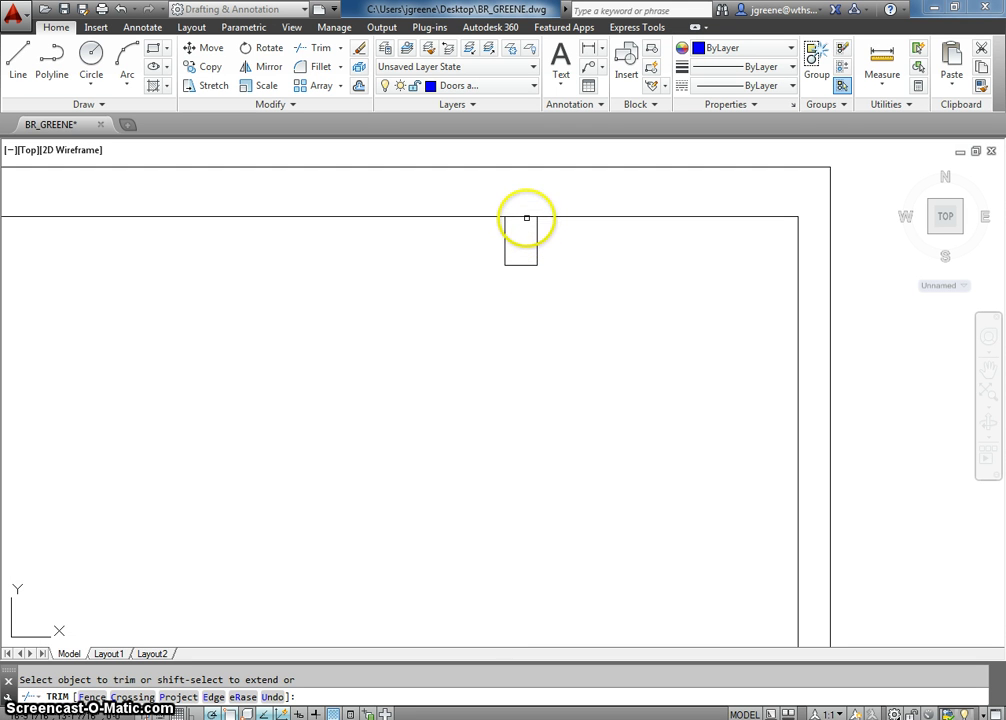
click(525, 217)
scroll(518, 325, down, 4)
middle_drag(518, 325, 521, 270)
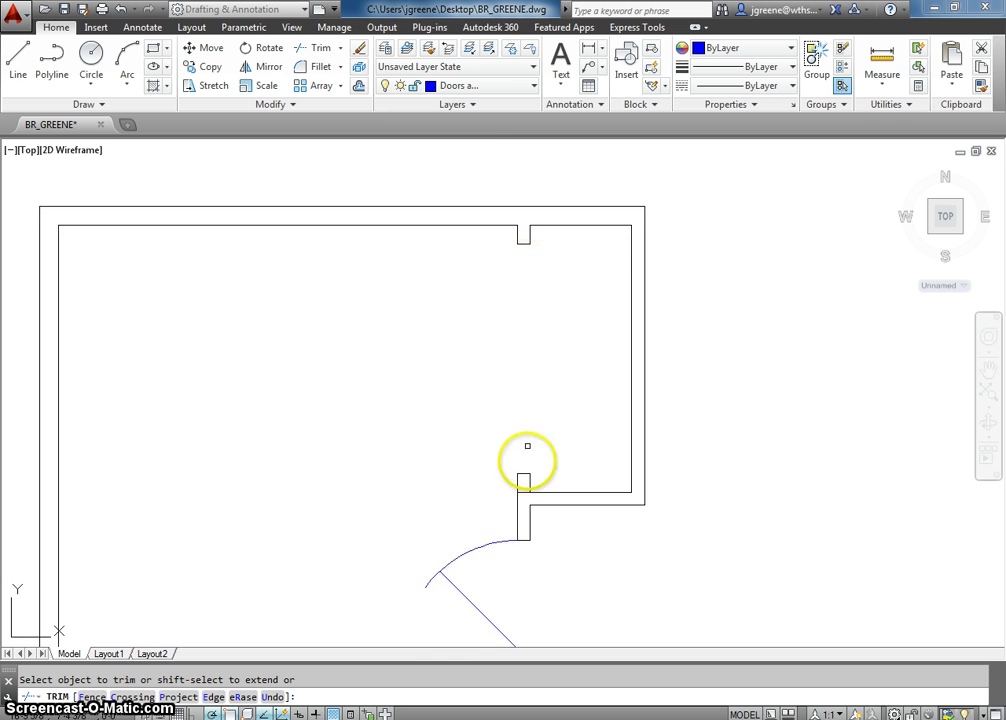
scroll(520, 500, up, 3)
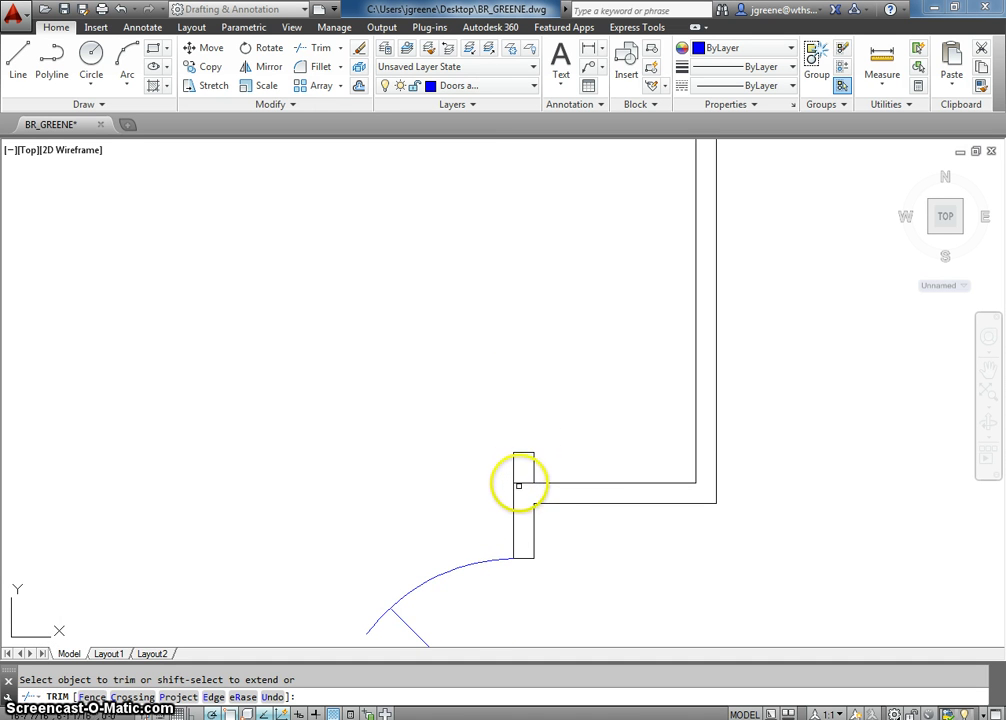
click(519, 483)
scroll(521, 478, down, 4)
middle_drag(529, 460, 519, 505)
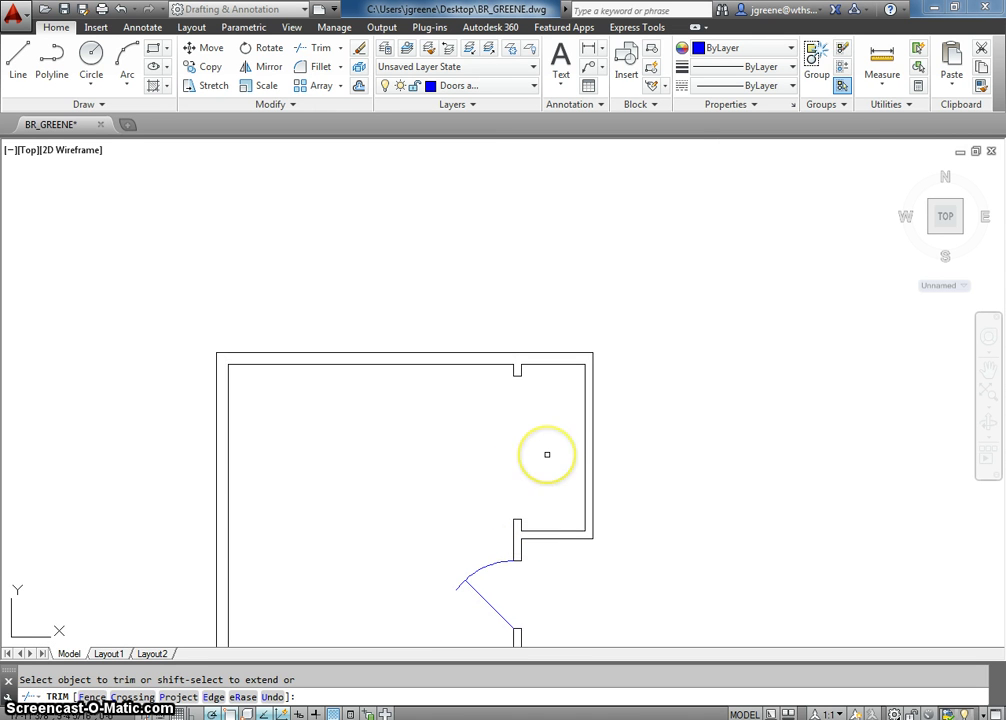
scroll(547, 454, up, 2)
key(Escape)
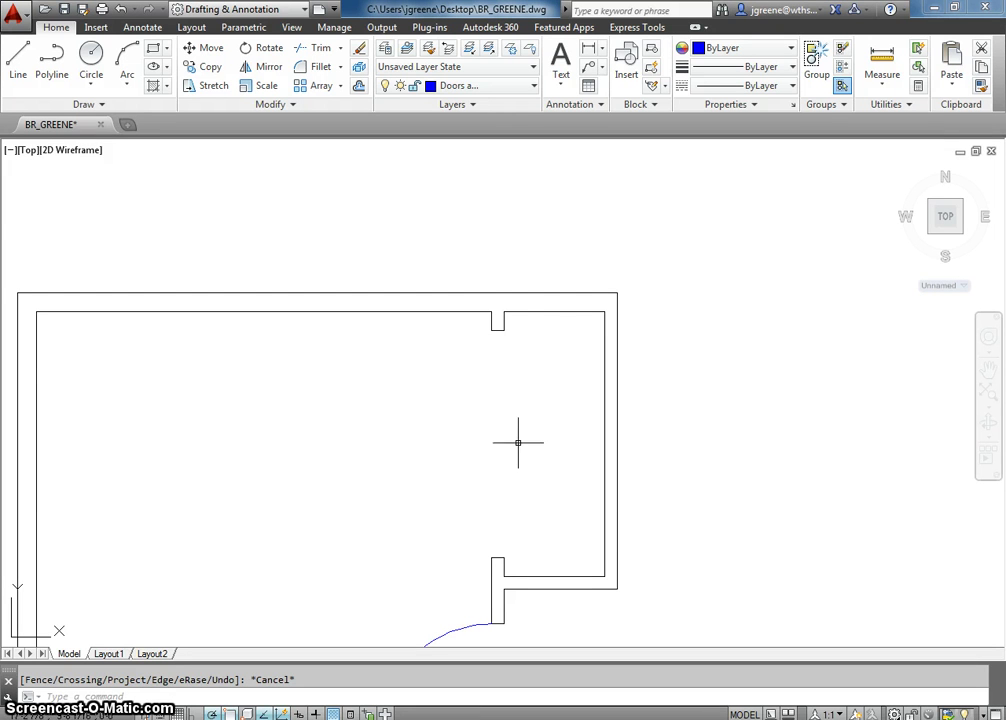
middle_drag(527, 430, 523, 427)
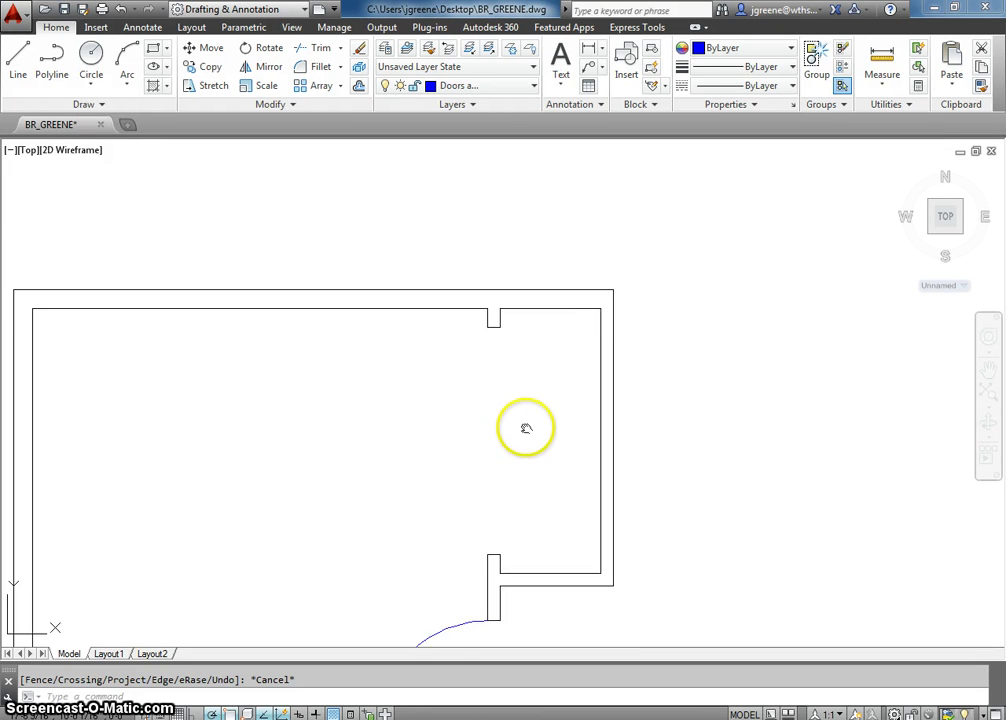
click(471, 85)
click(471, 85)
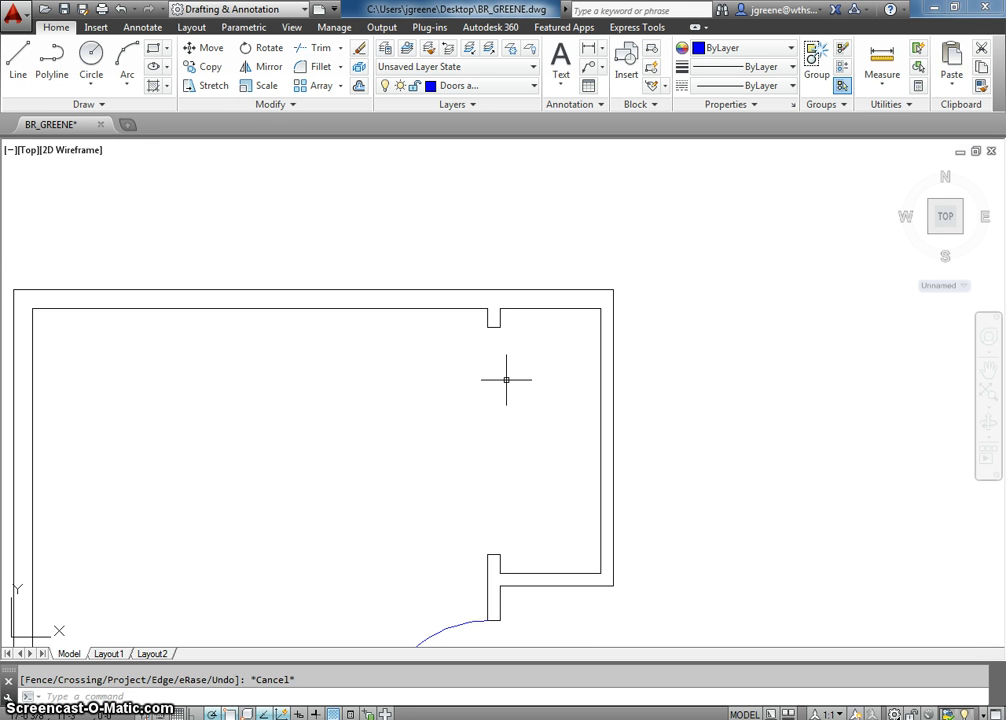
Draw two 1'6" lines at 225° and 315° from the top stub corner
click(15, 80)
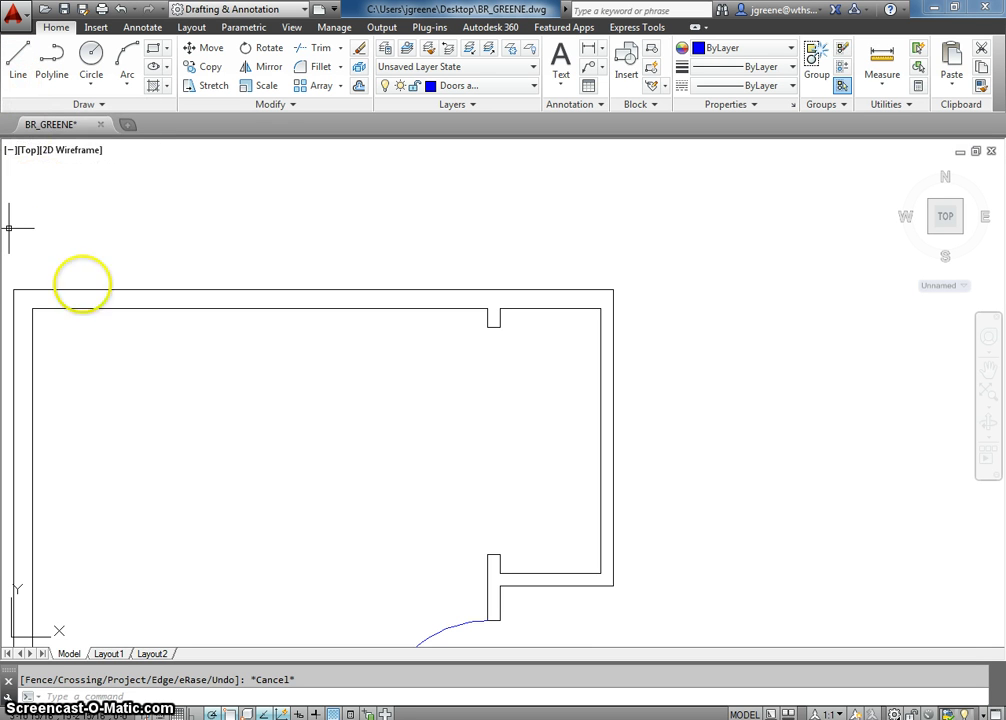
click(487, 327)
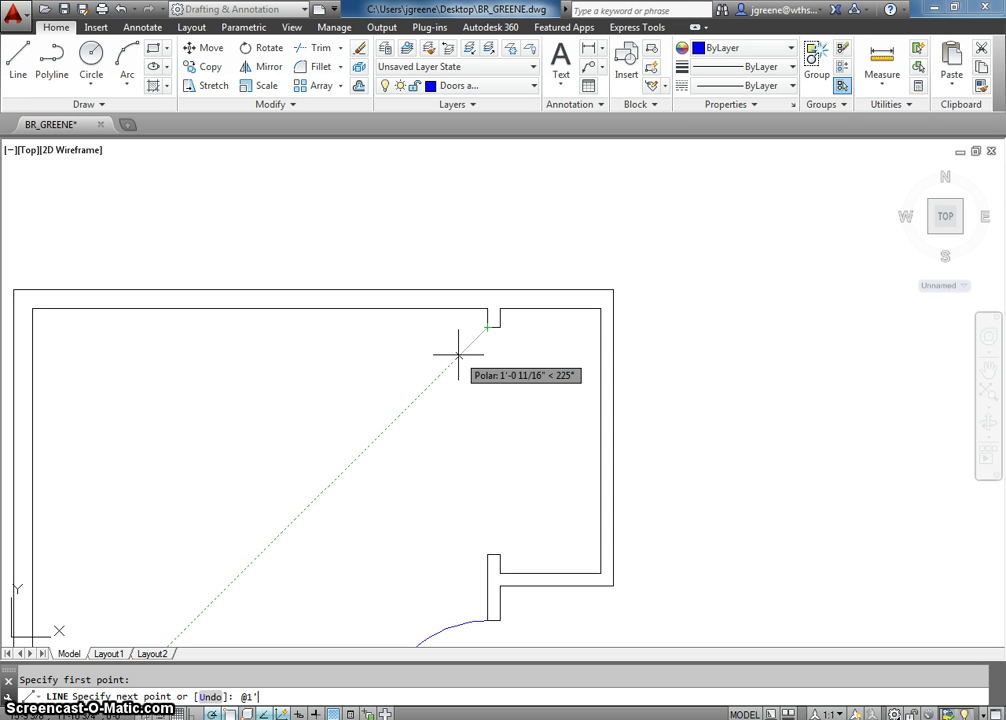
key(Return)
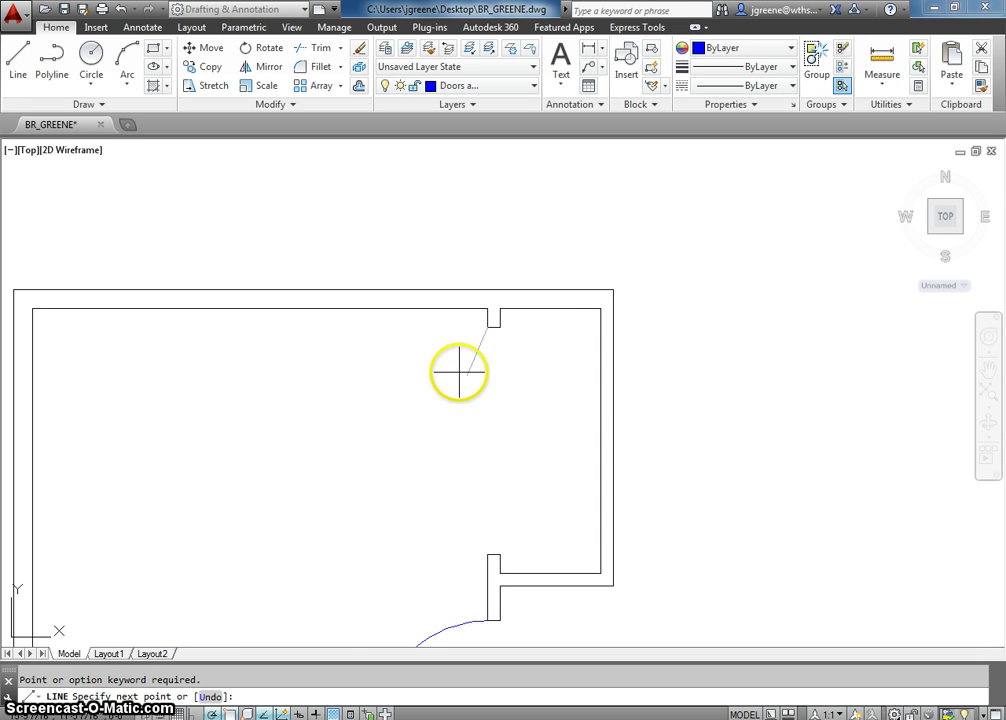
text(@1'6"<)
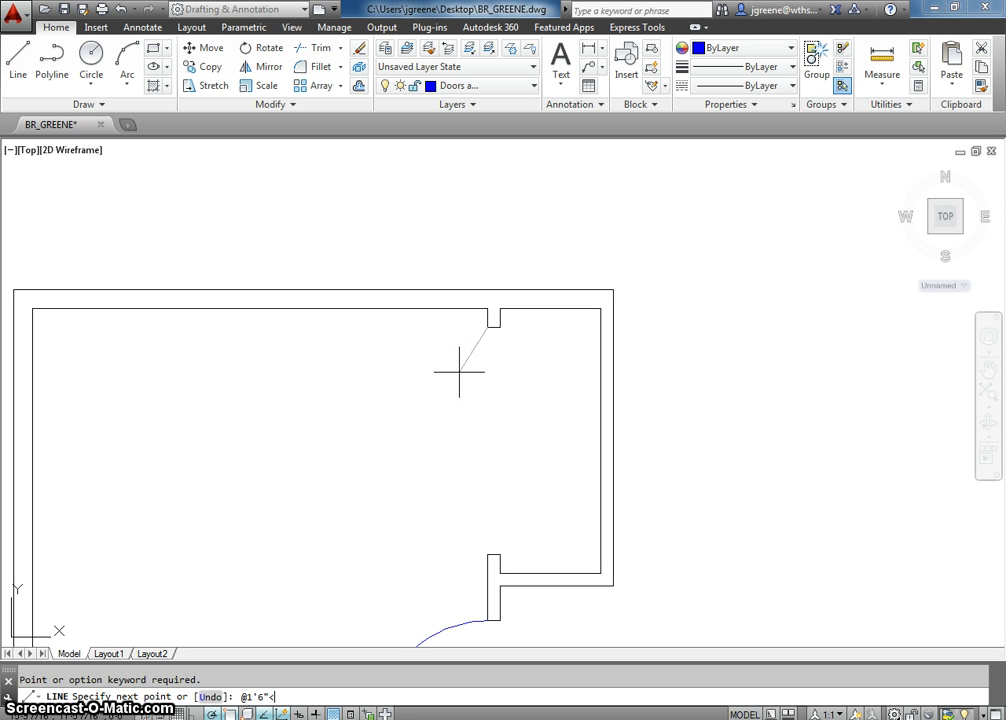
text(225)
key(Return)
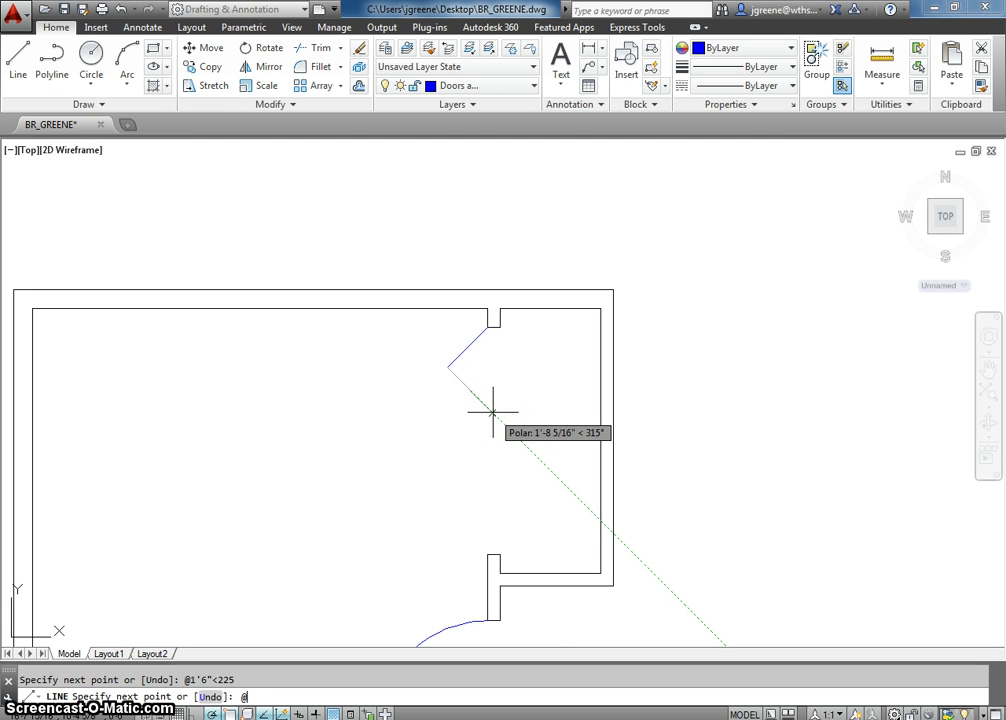
text(@1'6"<3)
text(15)
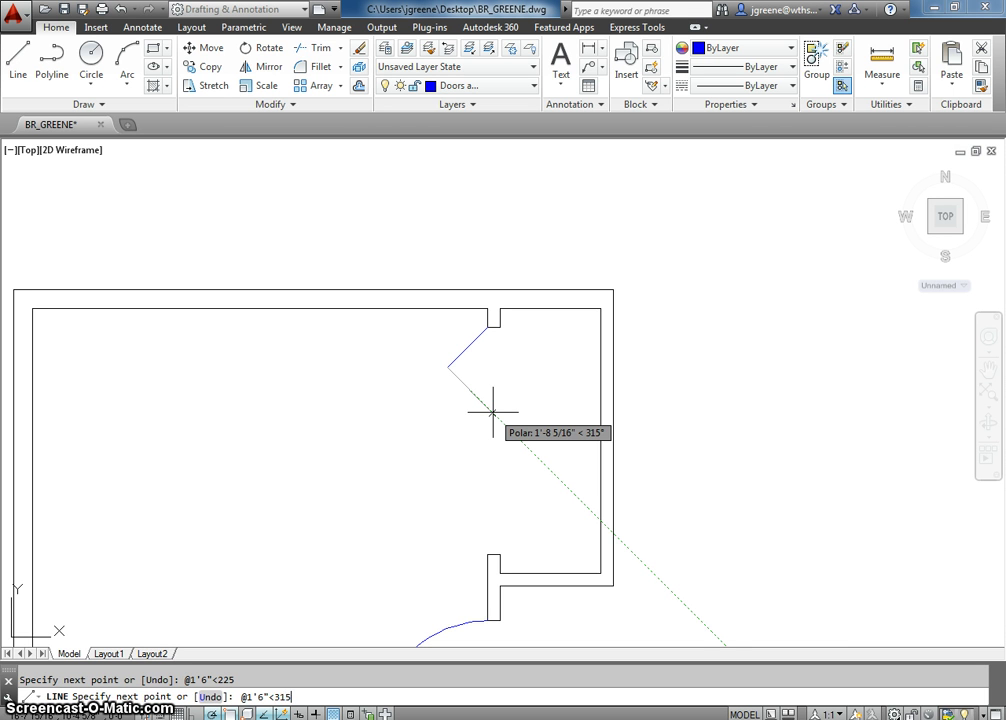
key(Return)
key(Escape)
middle_drag(498, 431, 494, 420)
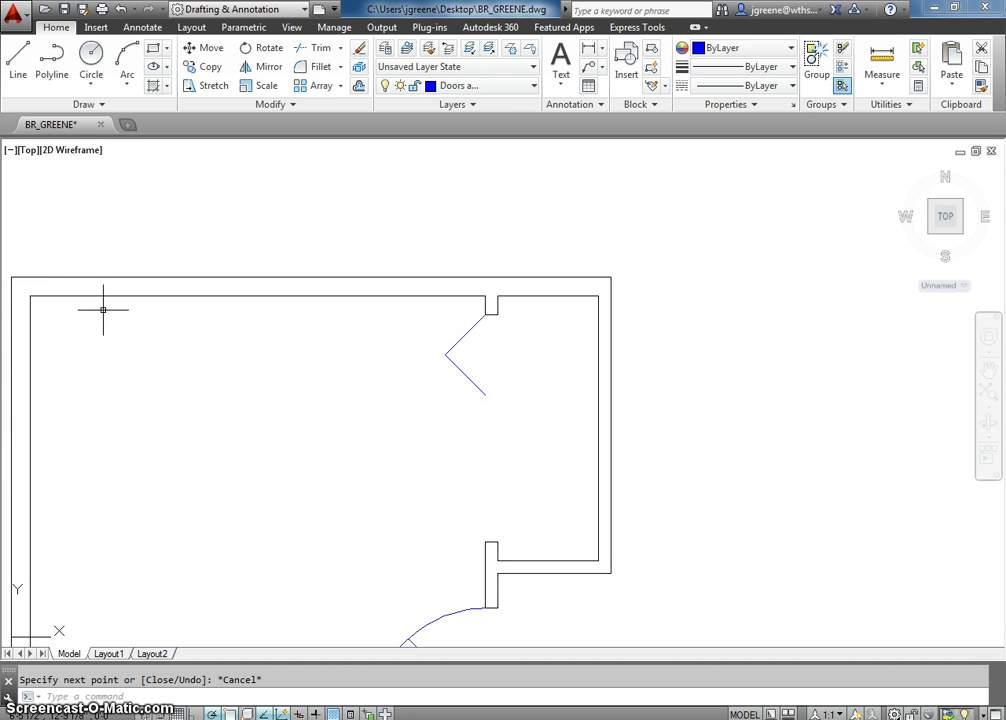
Draw two 1'6" lines at 135° and 45° from the lower stub corner
click(18, 60)
middle_drag(551, 519, 533, 489)
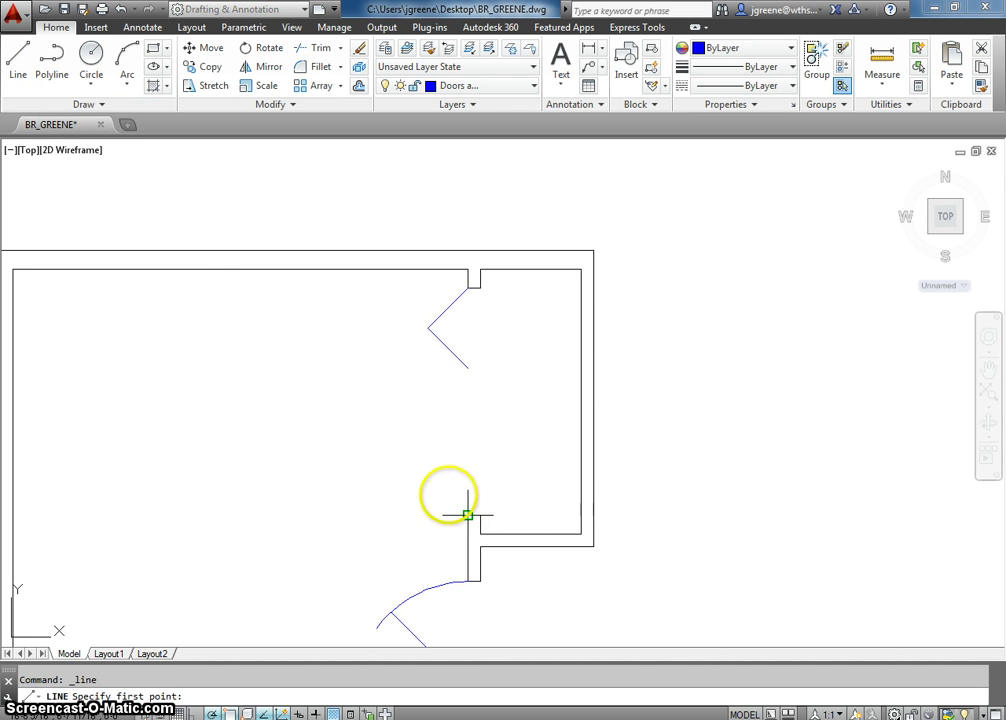
click(468, 515)
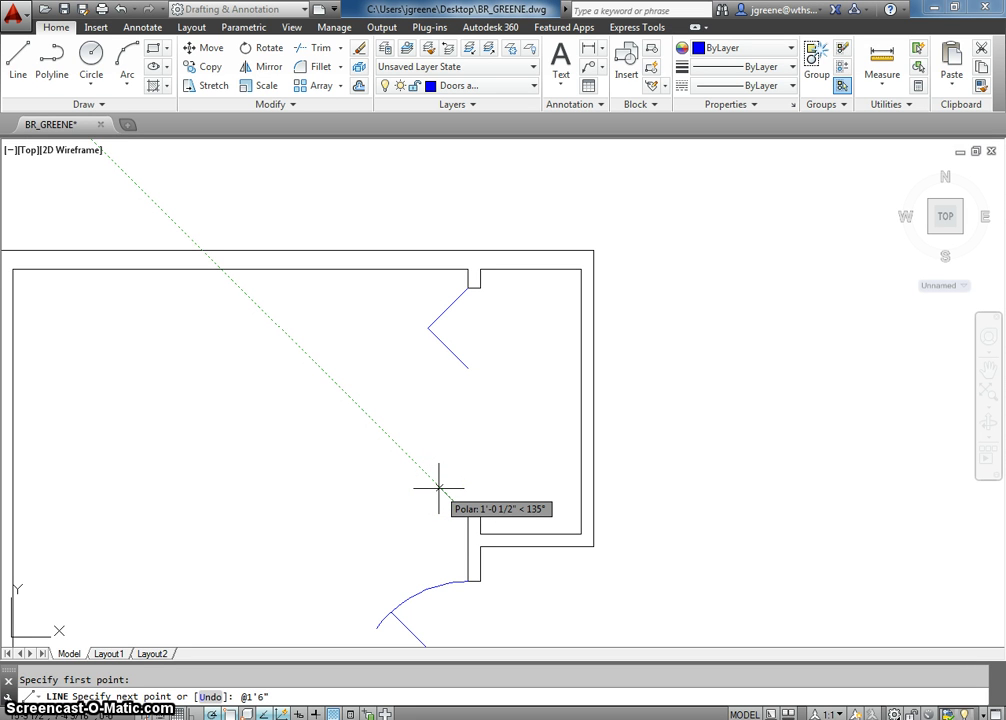
text(@1'6"<135)
key(Return)
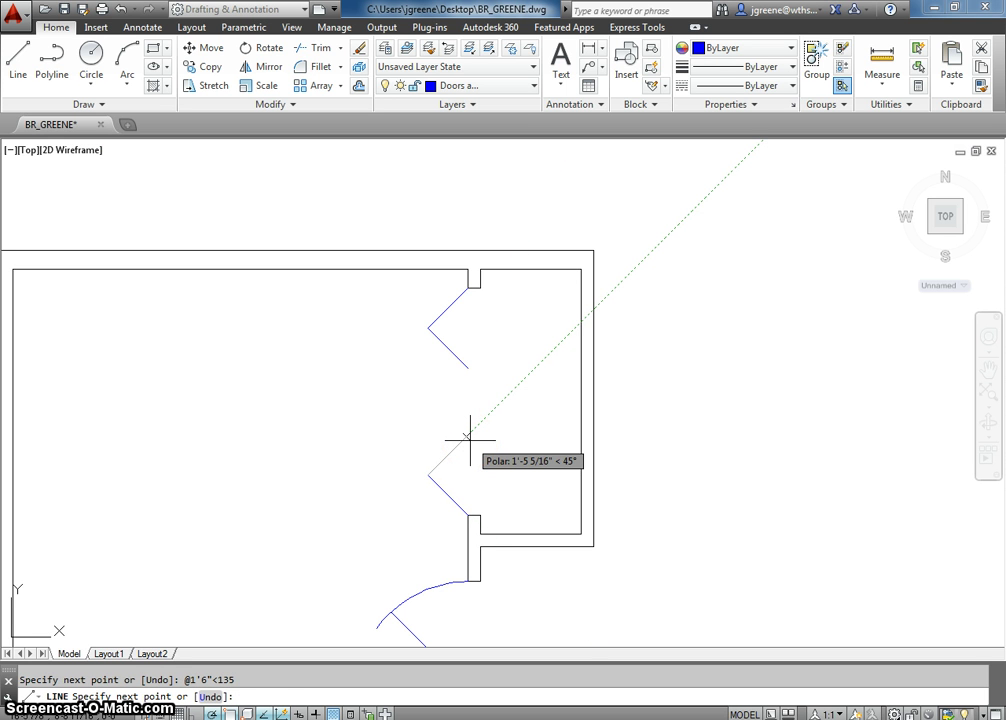
text(@1'6"<45)
key(Return)
key(Escape)
mouse_move(560, 440)
middle_down()
mouse_move(532, 437)
mouse_move(550, 429)
middle_up()
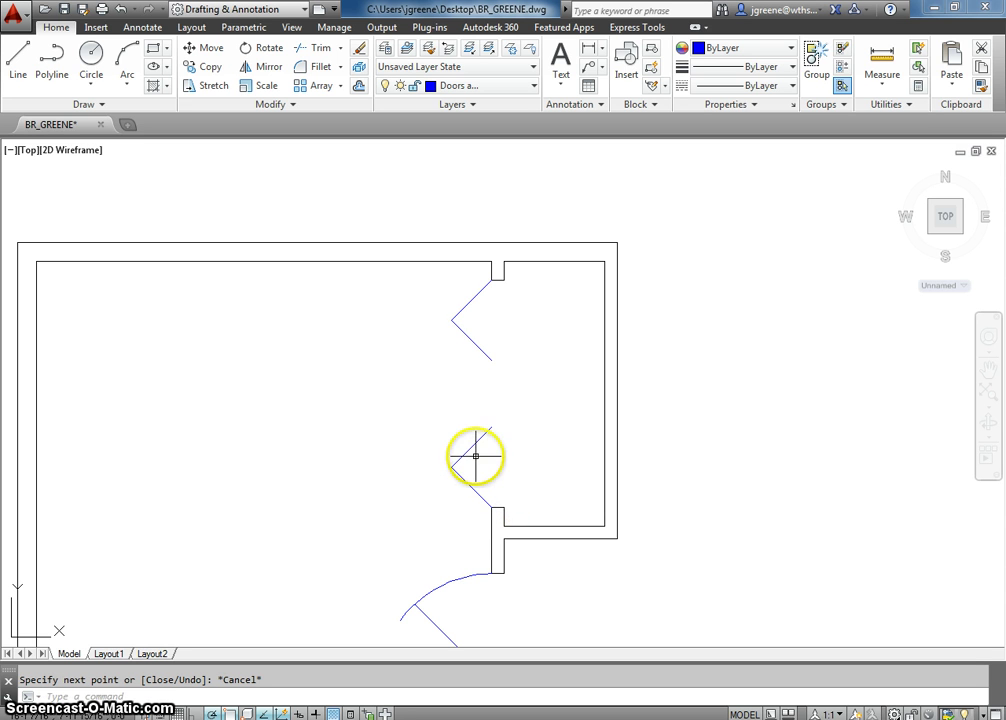
mouse_move(482, 354)
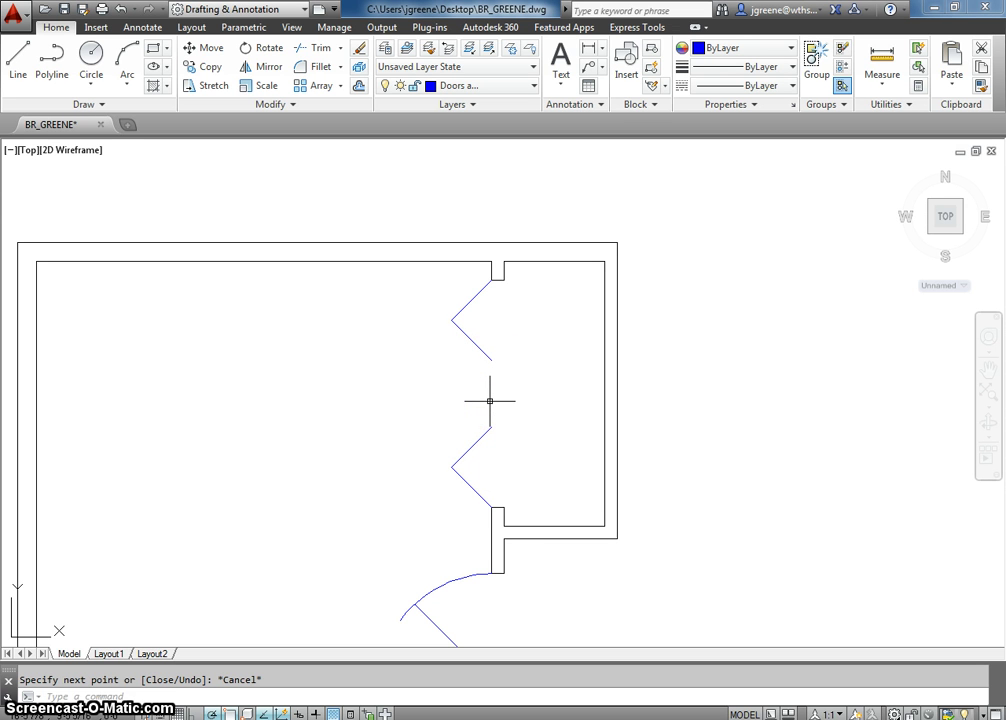
drag(483, 546, 479, 321)
mouse_move(451, 431)
middle_down()
mouse_move(512, 359)
mouse_move(507, 390)
middle_up()
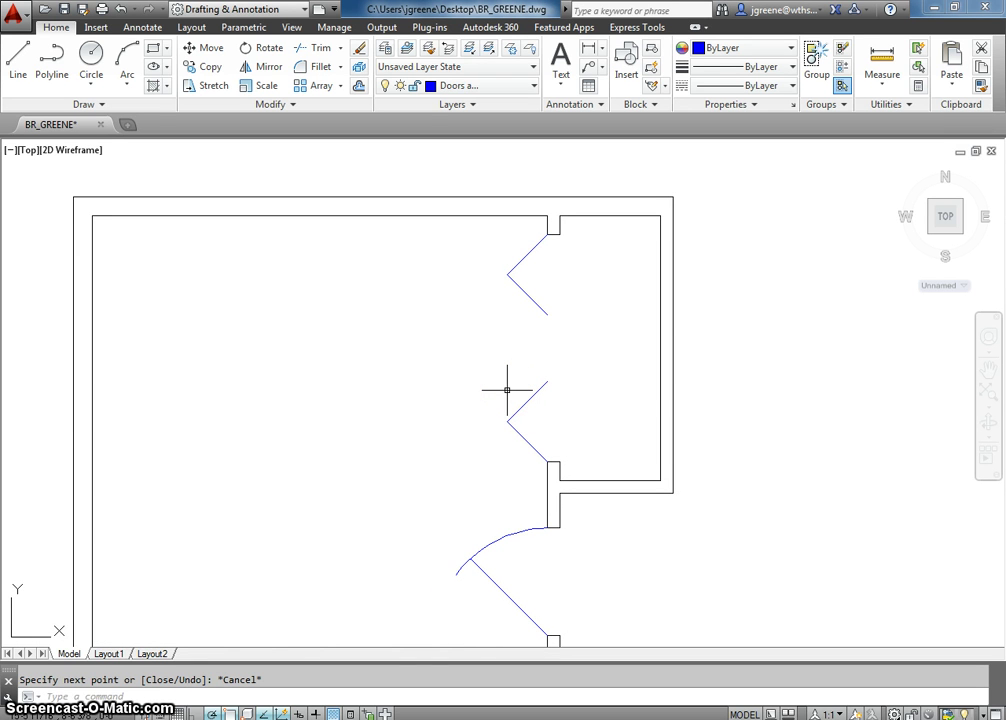